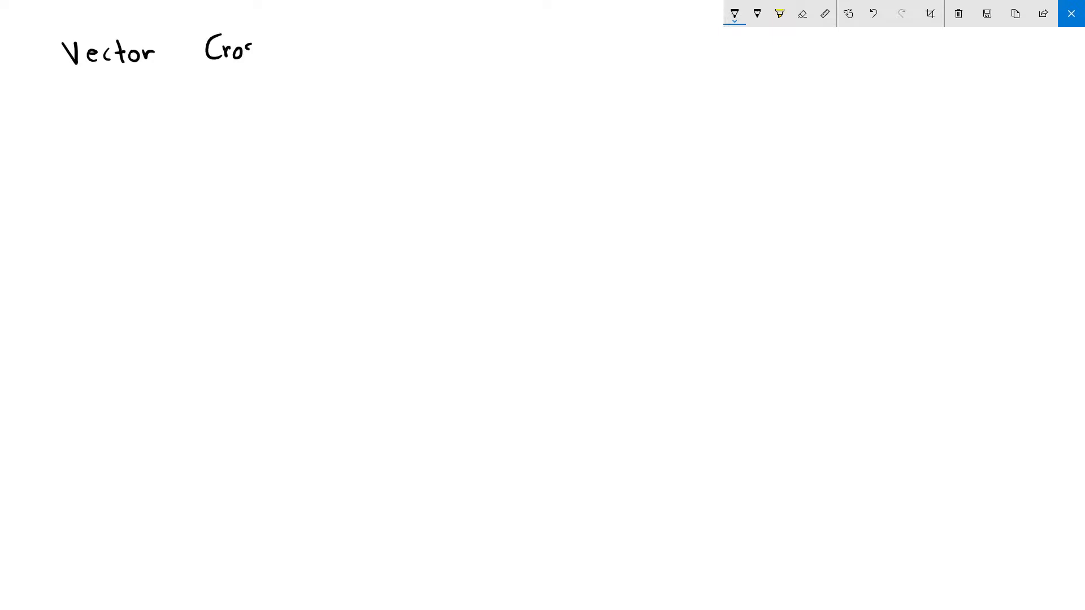
# Handwrite the 'Vector Cross Product' title and underline it.
pyautogui.moveTo(264, 45)
pyautogui.mouseDown()
pyautogui.moveTo(257, 58)
pyautogui.moveTo(295, 63)
pyautogui.moveTo(309, 48)
pyautogui.mouseUp()
pyautogui.moveTo(318, 49); pyautogui.dragTo(317, 49)
pyautogui.moveTo(331, 37)
pyautogui.mouseDown()
pyautogui.moveTo(331, 57)
pyautogui.moveTo(343, 55)
pyautogui.mouseUp()
pyautogui.moveTo(355, 45); pyautogui.dragTo(362, 53)
pyautogui.moveTo(356, 43); pyautogui.dragTo(371, 40)
pyautogui.moveTo(57, 79); pyautogui.dragTo(378, 61)
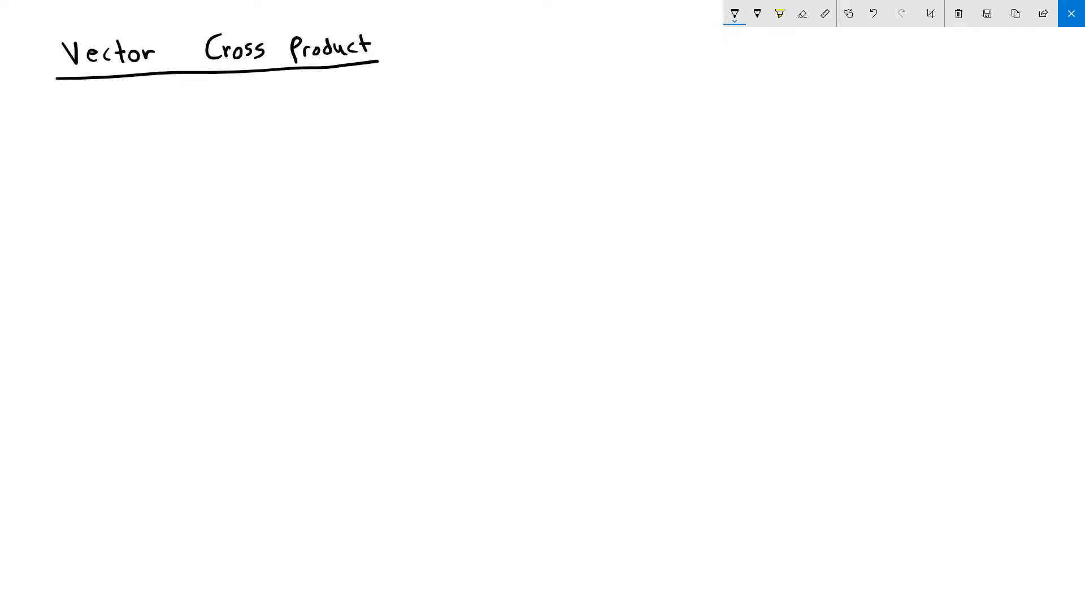
# Draw arrow v1 in black and arrow v2 in cyan, each labelled.
pyautogui.moveTo(205, 279); pyautogui.dragTo(313, 221)
pyautogui.moveTo(306, 221)
pyautogui.mouseDown()
pyautogui.moveTo(326, 206)
pyautogui.moveTo(338, 215)
pyautogui.mouseUp()
pyautogui.click(735, 13)
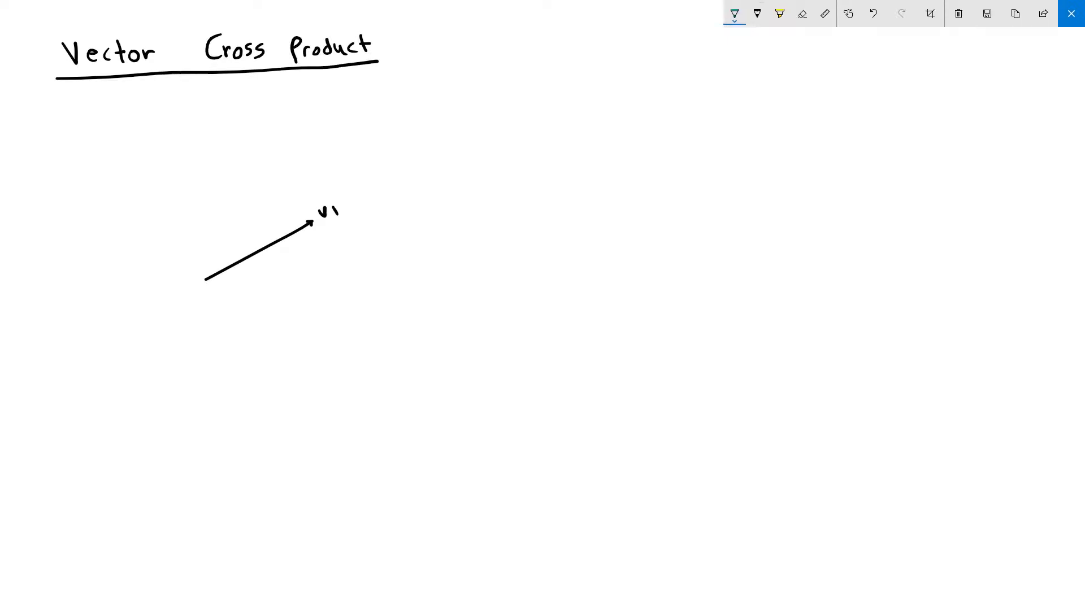
pyautogui.moveTo(206, 281); pyautogui.dragTo(380, 319)
pyautogui.moveTo(394, 310); pyautogui.dragTo(421, 322)
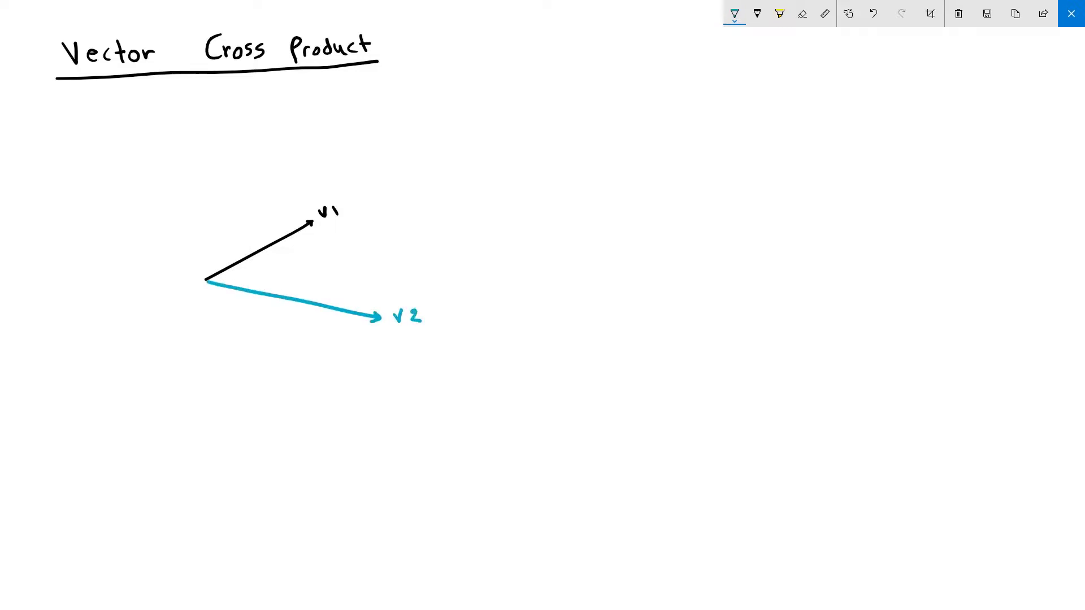
# Draw an orange arrow pointing up-left labelled v1xv2, undoing the last stroke.
pyautogui.click(735, 13)
pyautogui.moveTo(206, 279)
pyautogui.mouseDown()
pyautogui.moveTo(144, 128)
pyautogui.moveTo(152, 130)
pyautogui.moveTo(129, 109)
pyautogui.moveTo(137, 99)
pyautogui.moveTo(135, 116)
pyautogui.moveTo(196, 146)
pyautogui.mouseUp()
pyautogui.moveTo(199, 137)
pyautogui.mouseDown()
pyautogui.moveTo(188, 145)
pyautogui.moveTo(214, 127)
pyautogui.moveTo(228, 133)
pyautogui.mouseUp()
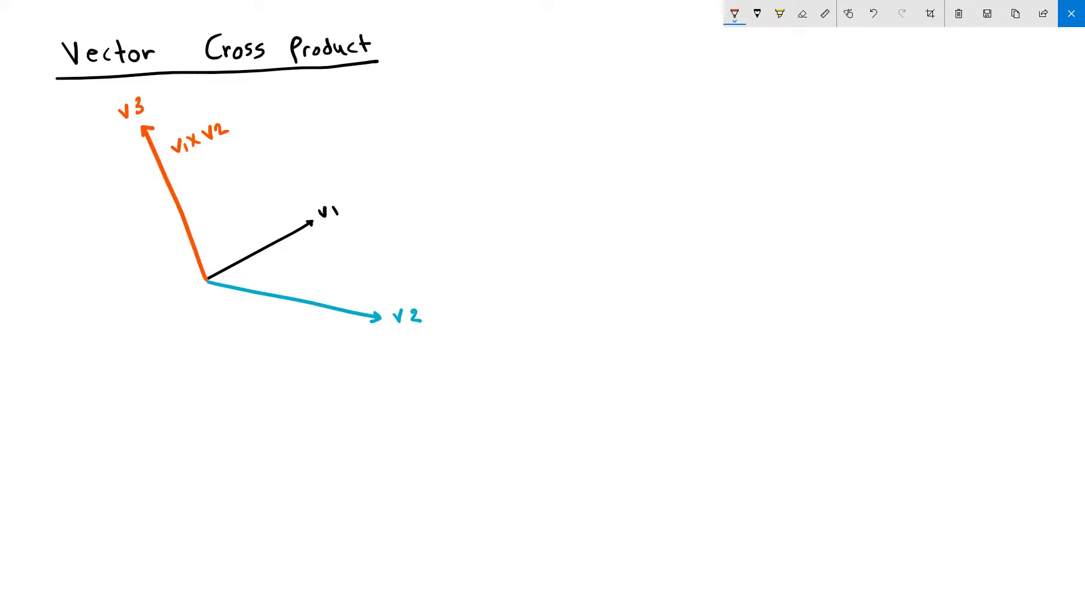
pyautogui.hotkey('ctrl', 'z')
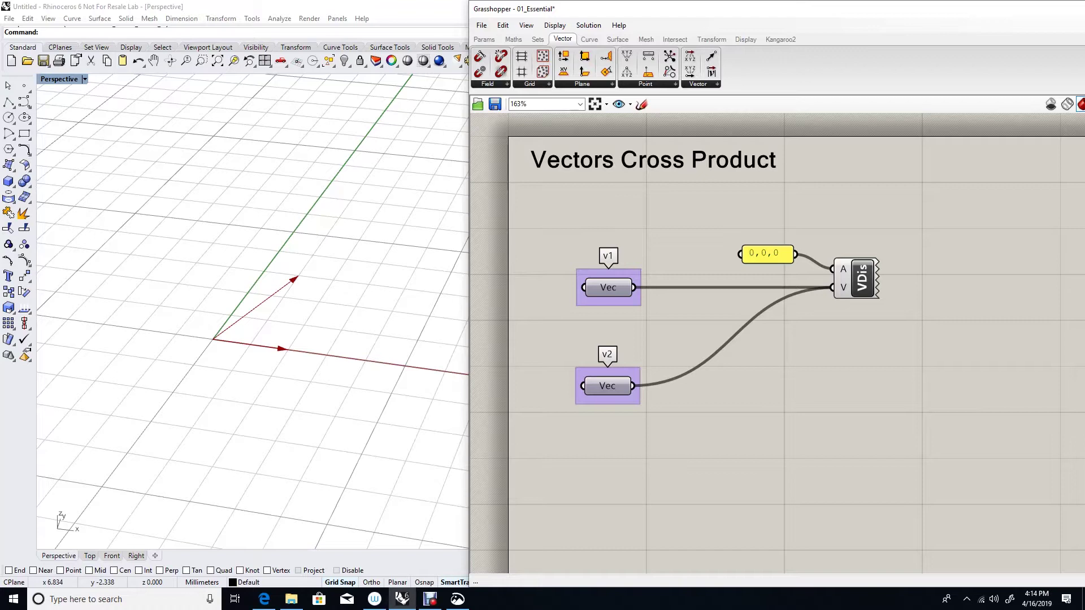
# Place a Cross Product (XProd) component from the Vector tab's Vector dropdown below VDis.
pyautogui.click(856, 278)
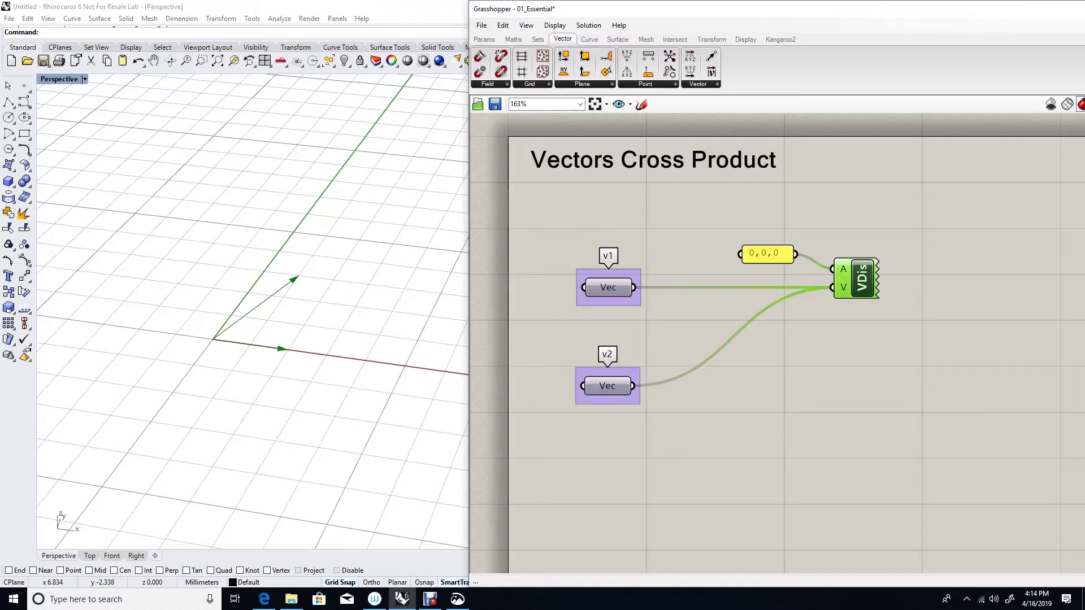
pyautogui.press('Escape')
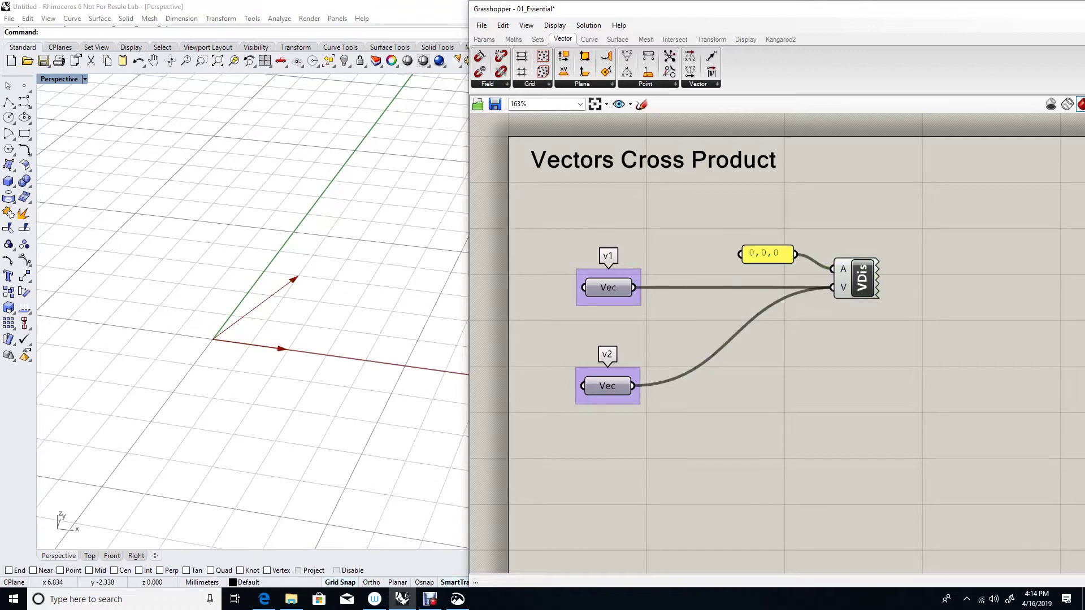
pyautogui.click(716, 84)
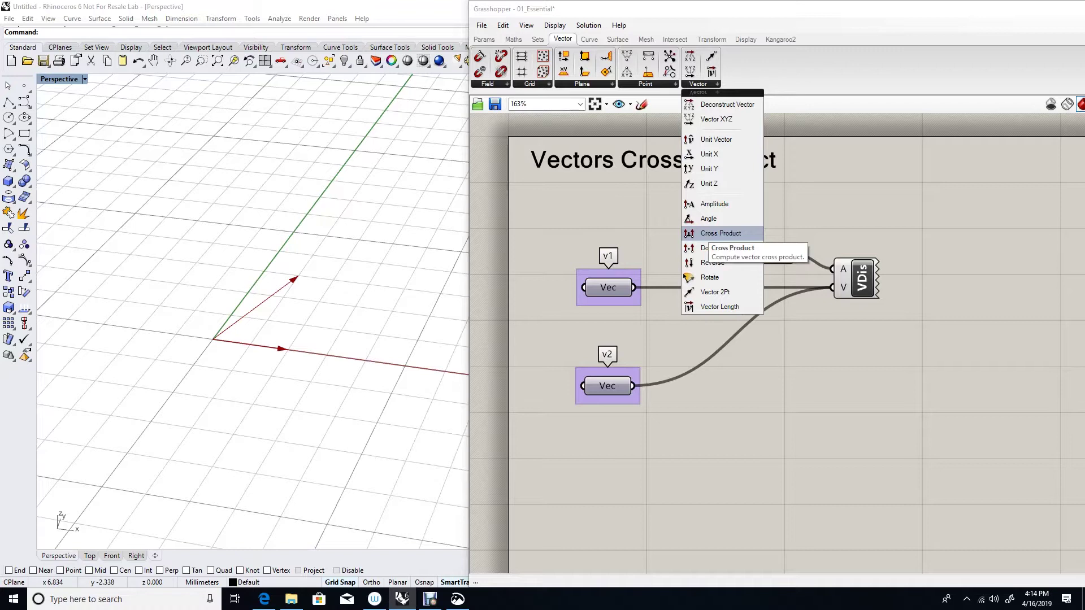
pyautogui.click(721, 233)
pyautogui.click(758, 373)
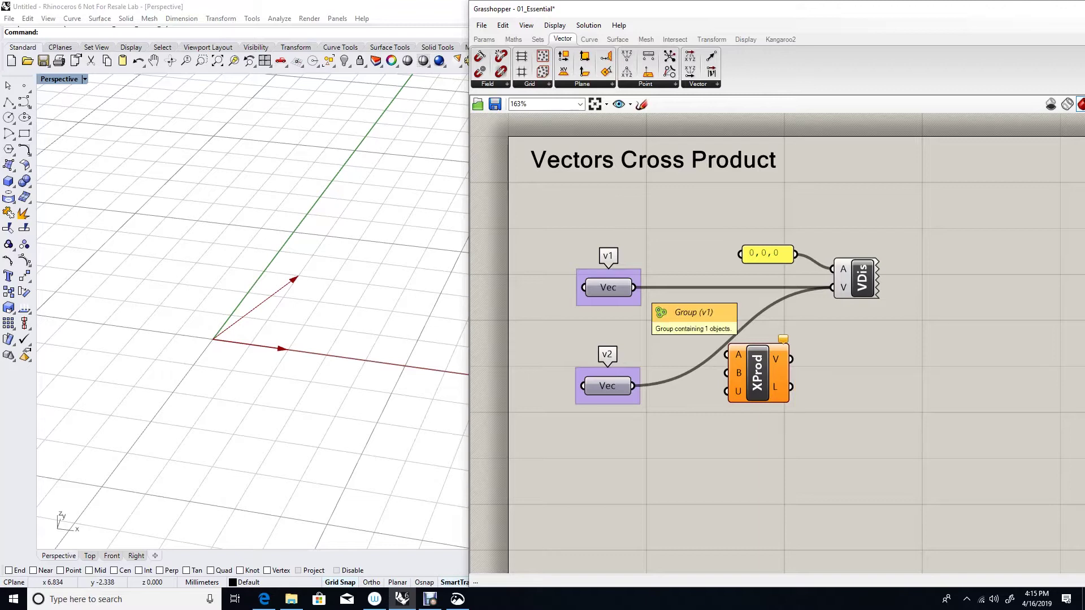
# Wire v1 to XProd A, v2 to XProd B, and XProd's V output into VDis.
pyautogui.moveTo(634, 288); pyautogui.dragTo(727, 355)
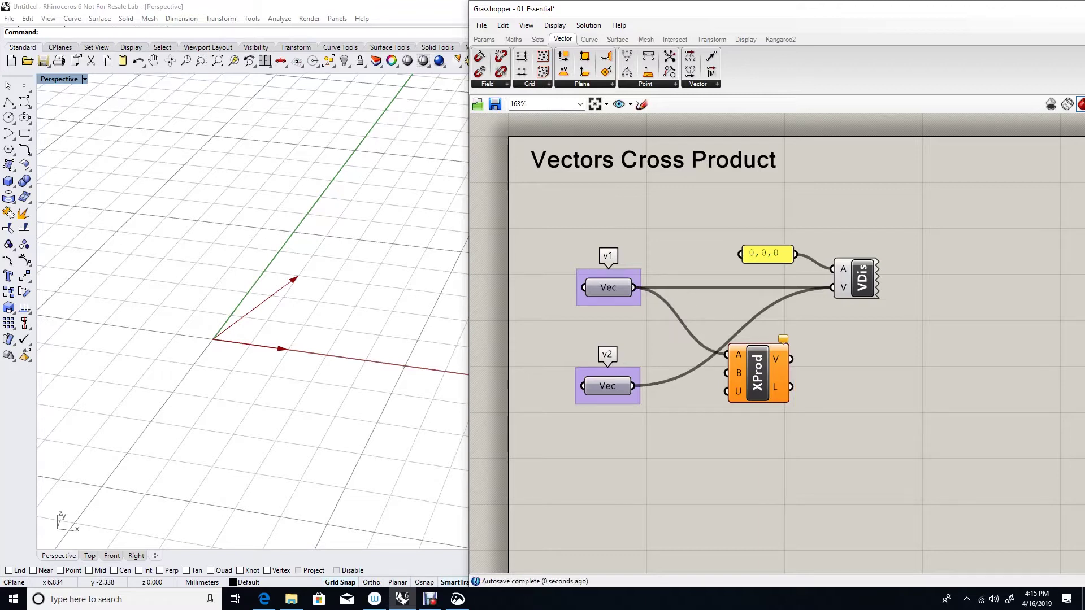
pyautogui.moveTo(634, 386); pyautogui.dragTo(726, 373)
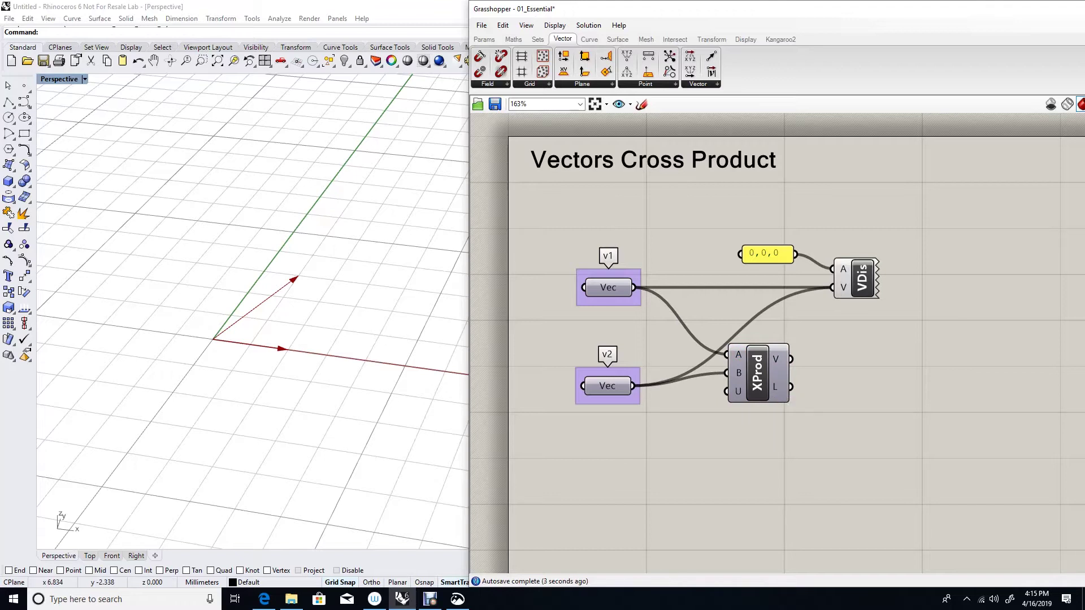
pyautogui.moveTo(790, 361)
pyautogui.moveTo(789, 388)
pyautogui.keyDown('shift'); pyautogui.moveTo(790, 360); pyautogui.dragTo(832, 288); pyautogui.keyUp('shift')
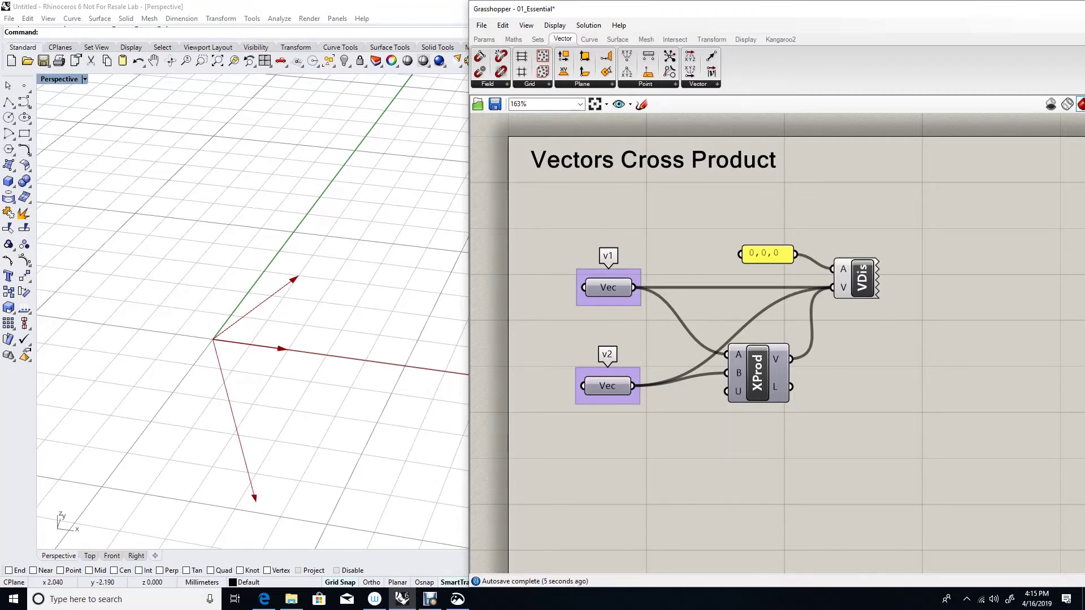
pyautogui.moveTo(254, 311)
pyautogui.mouseDown(button='right')
pyautogui.moveTo(254, 283)
pyautogui.moveTo(254, 328)
pyautogui.moveTo(293, 316)
pyautogui.moveTo(282, 289)
pyautogui.moveTo(257, 282)
pyautogui.moveTo(257, 305)
pyautogui.mouseUp(button='right')
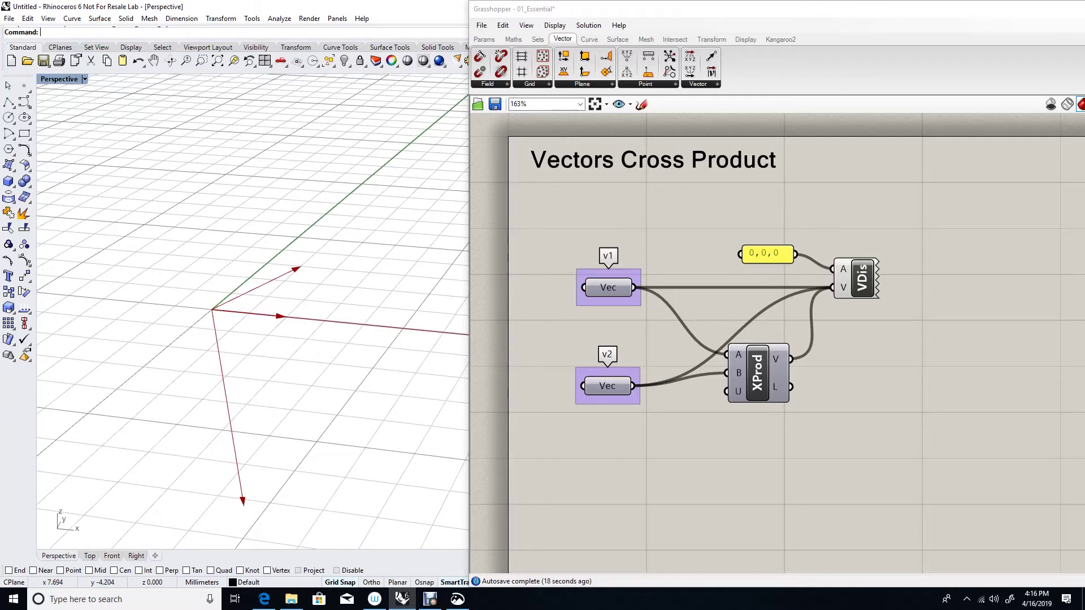
# Swap the XProd inputs so v2 feeds A and v1 feeds B, flipping the result upward.
pyautogui.moveTo(634, 287); pyautogui.dragTo(727, 373)
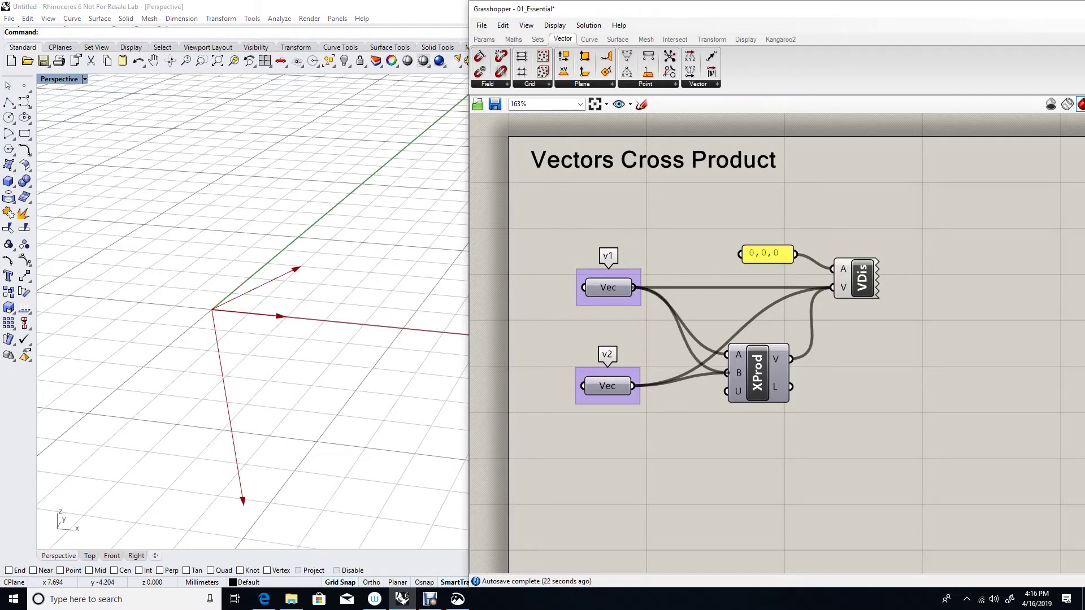
pyautogui.moveTo(634, 386); pyautogui.dragTo(726, 355)
pyautogui.moveTo(228, 316); pyautogui.dragTo(294, 350, button='right')
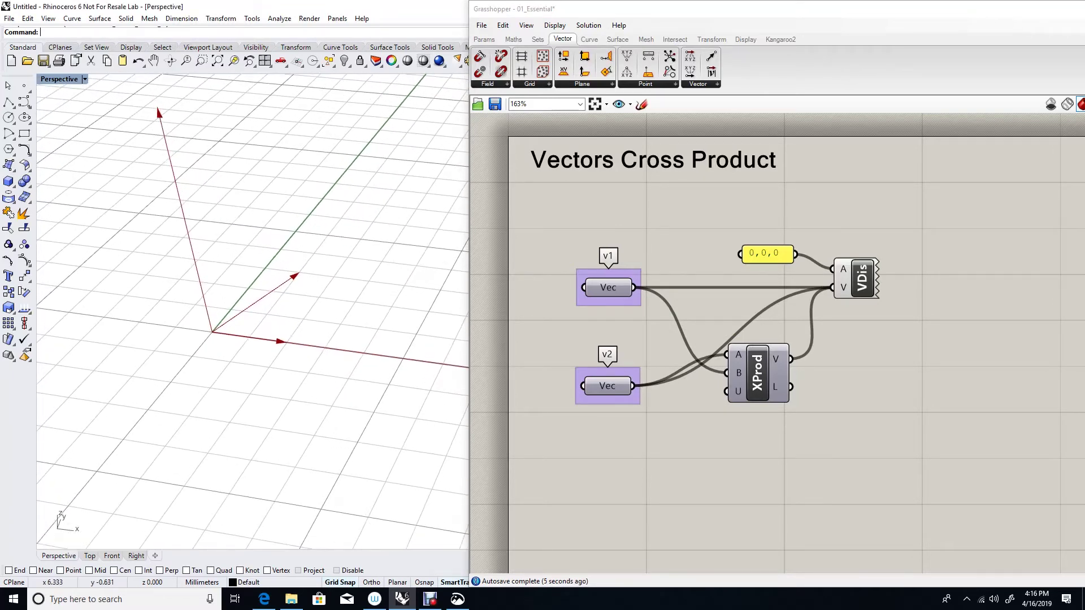
pyautogui.moveTo(790, 387)
# Redefine v1 with Set one Vector along the x-axis, parallel to v2.
pyautogui.rightClick(603, 287)
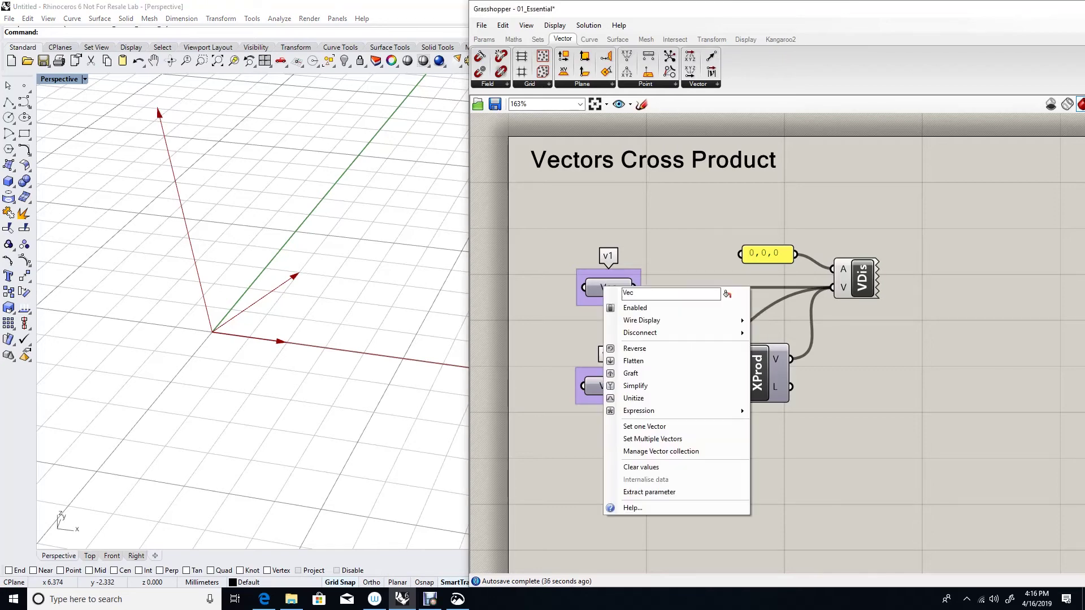
pyautogui.click(644, 427)
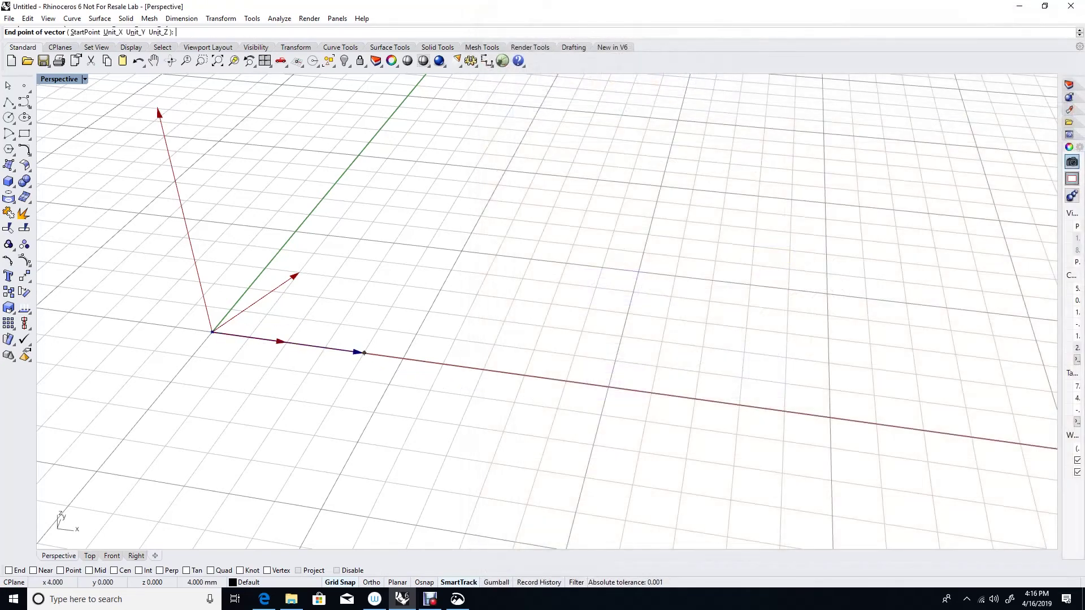
pyautogui.click(357, 352)
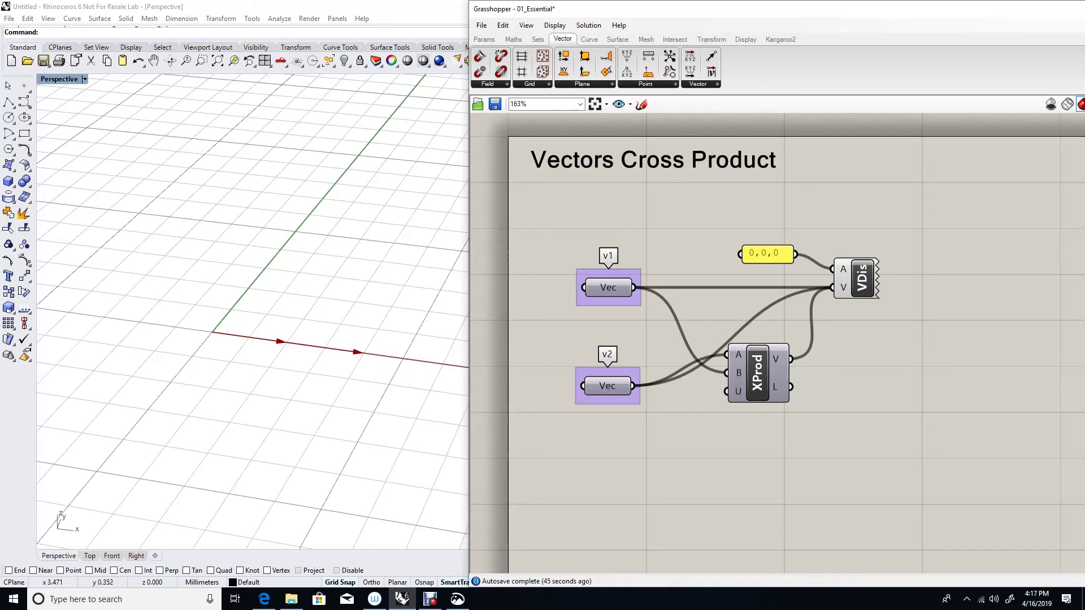
pyautogui.scroll(3, 350, 342)
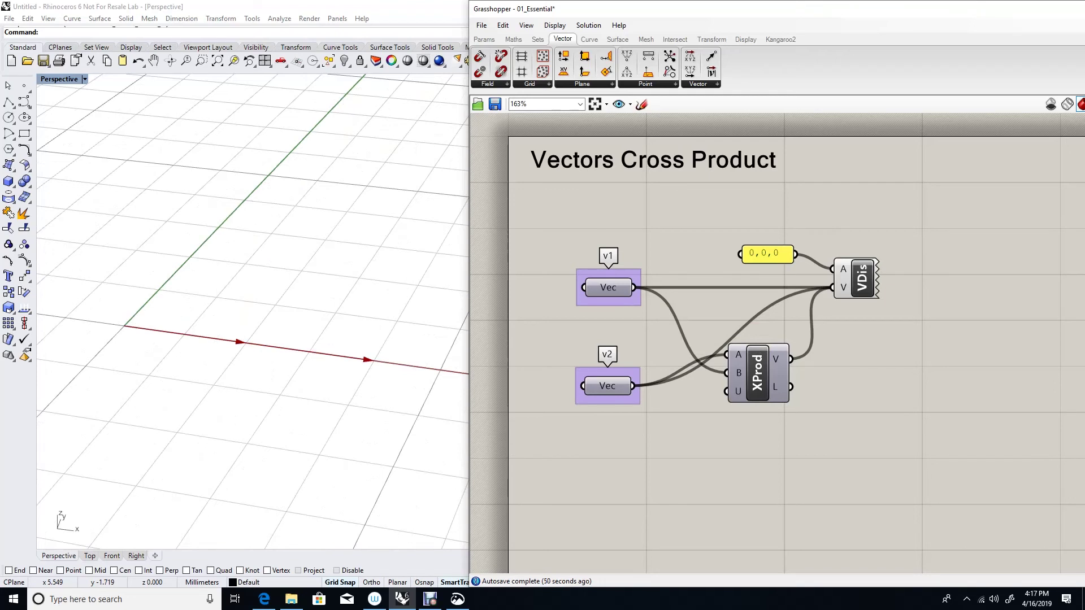
# Add resized panels beside XProd showing its result vector {0,0,0} and length 0.
pyautogui.doubleClick(860, 370)
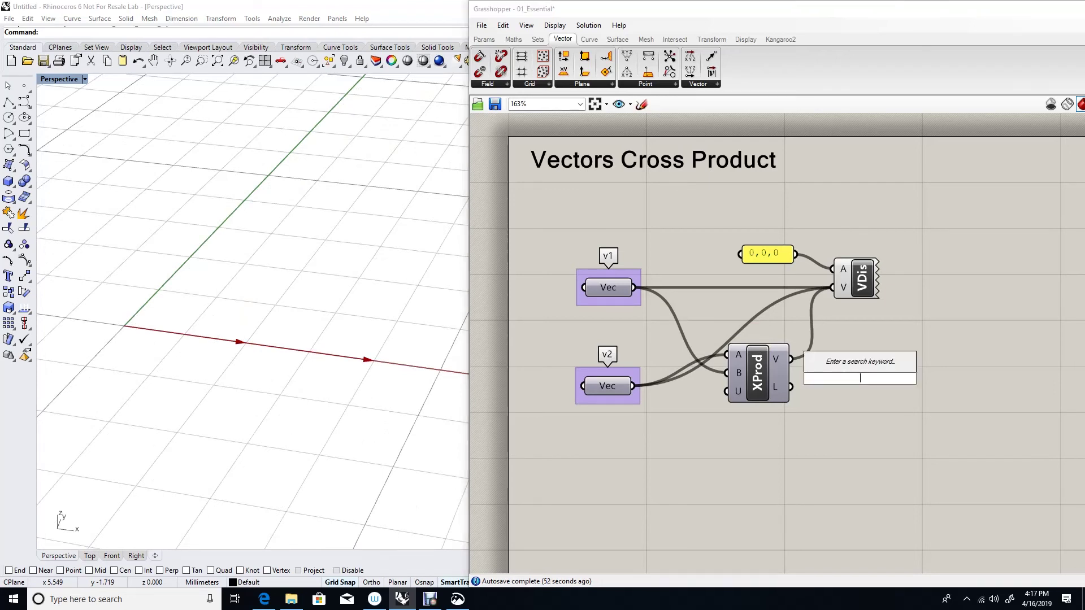
pyautogui.write('panel')
pyautogui.press('Return')
pyautogui.moveTo(873, 393); pyautogui.dragTo(936, 392)
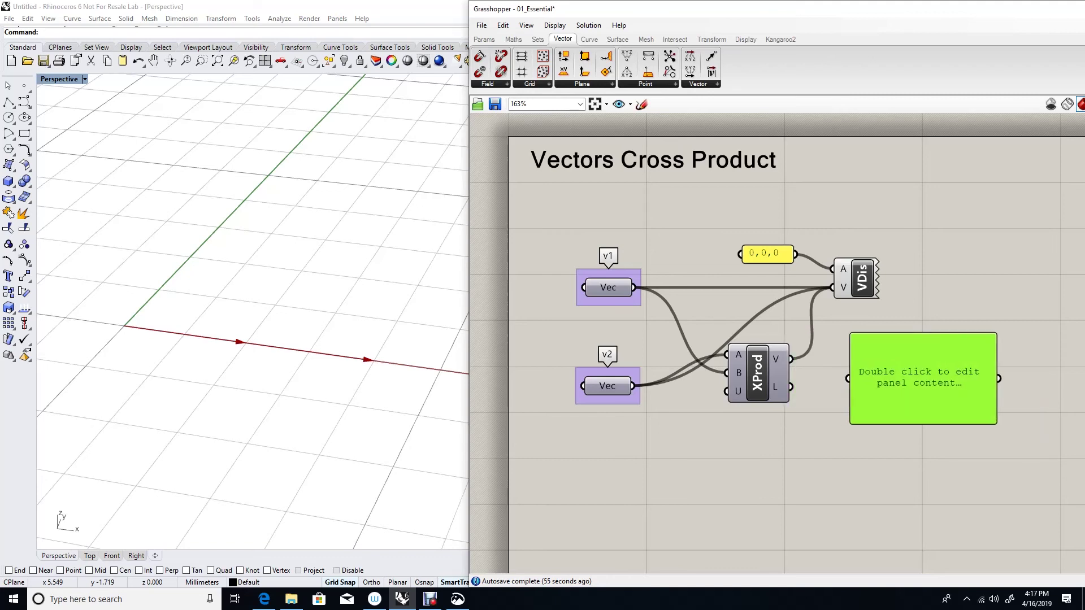
pyautogui.moveTo(791, 359); pyautogui.dragTo(847, 378)
pyautogui.moveTo(923, 424); pyautogui.dragTo(923, 373)
pyautogui.moveTo(998, 353); pyautogui.dragTo(918, 413)
pyautogui.moveTo(790, 387); pyautogui.dragTo(850, 403)
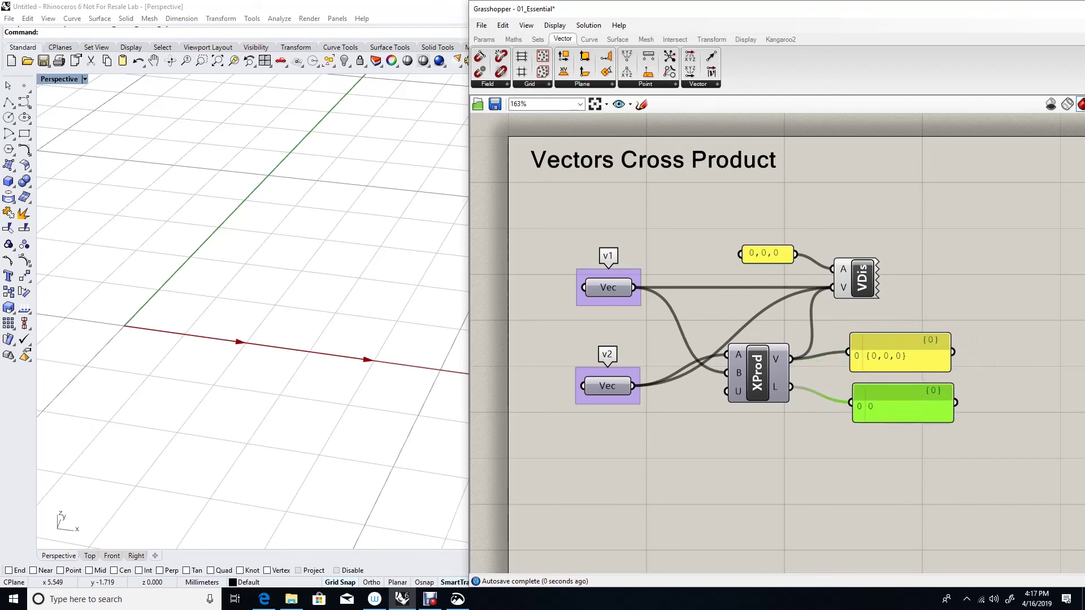